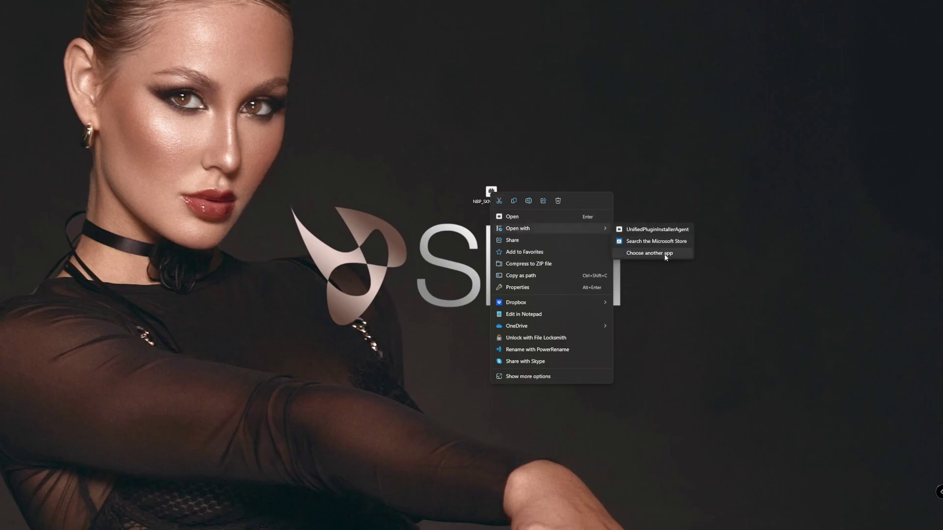
Step: Choose to look for another app on this PC to open the .ccx file
{"action": "left_click", "coordinate": [665, 255]}
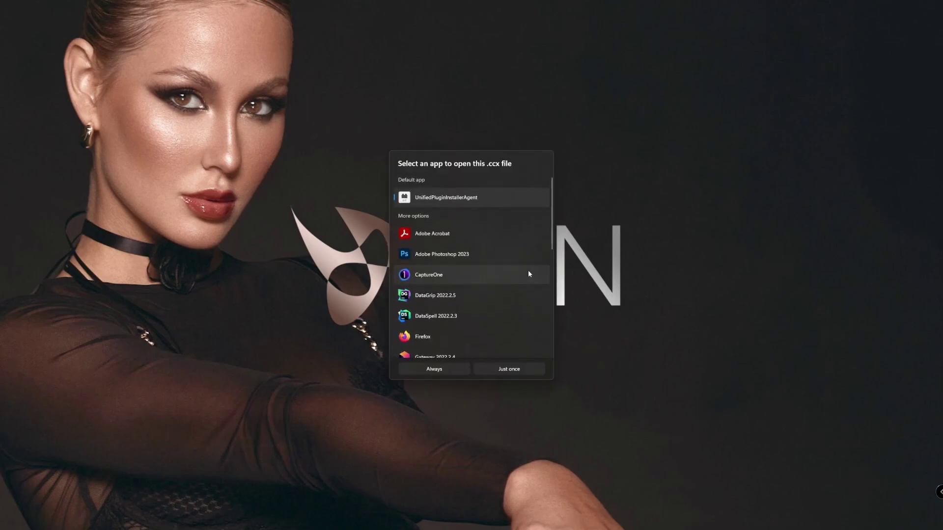
{"action": "scroll", "coordinate": [481, 258], "scroll_direction": "down", "scroll_amount": 5}
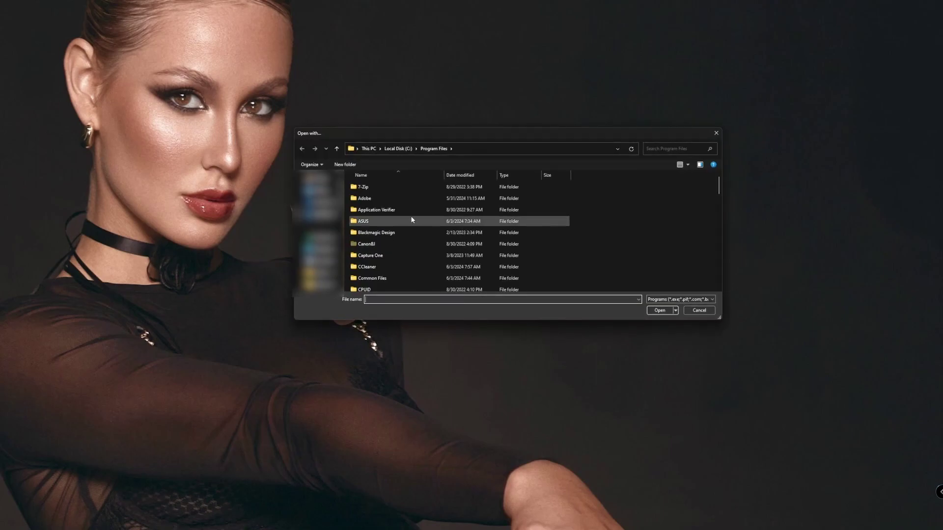
Step: Browse Common Files\Adobe\Adobe Desktop Common\RemoteComponents\UPI and select UnifiedPluginInstallerAgent.exe
{"action": "left_click", "coordinate": [393, 149]}
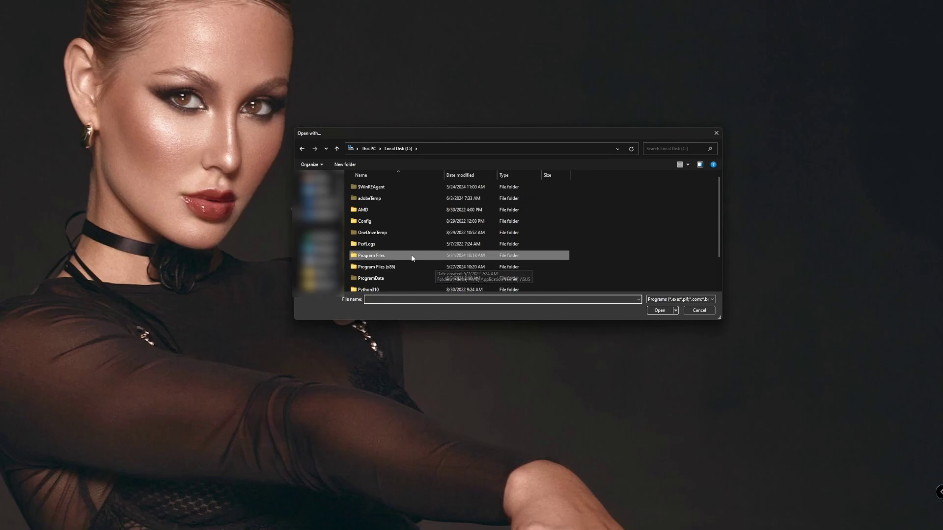
{"action": "double_click", "coordinate": [379, 257]}
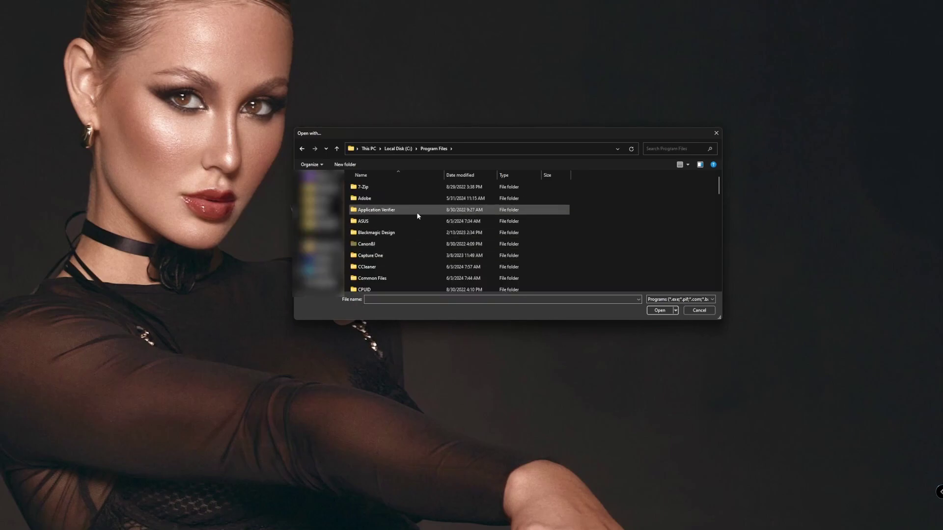
{"action": "double_click", "coordinate": [402, 278]}
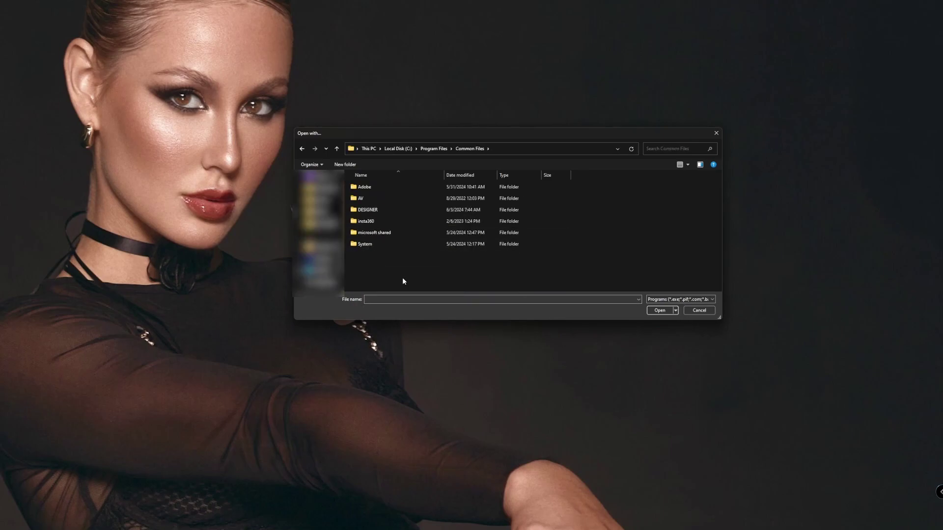
{"action": "double_click", "coordinate": [396, 187]}
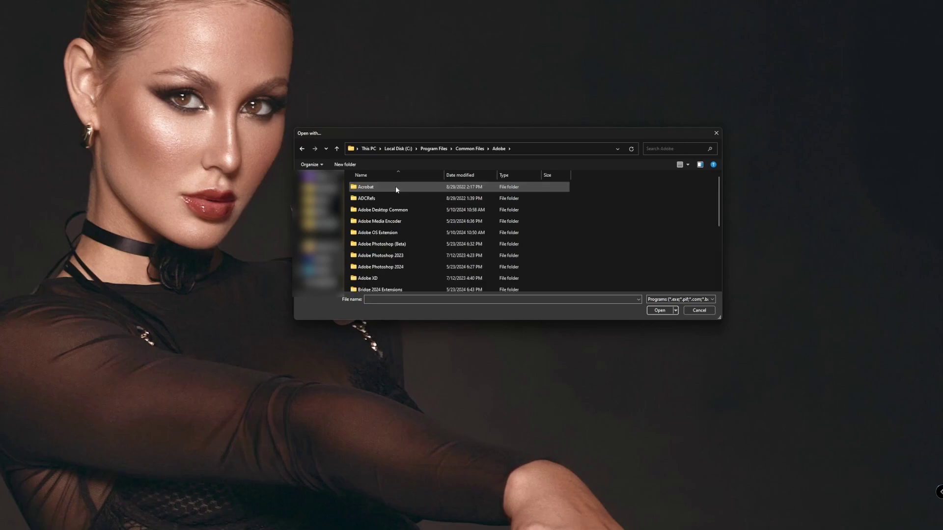
{"action": "double_click", "coordinate": [403, 214]}
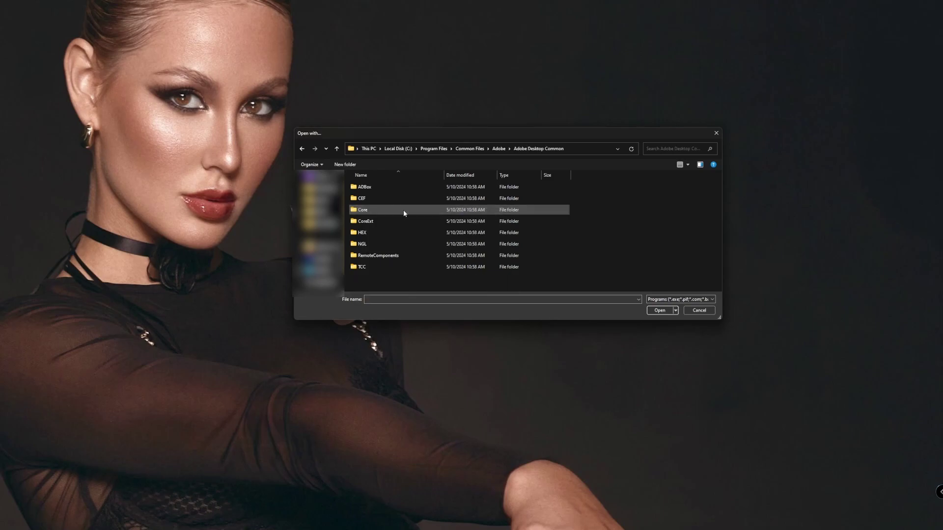
{"action": "double_click", "coordinate": [400, 255]}
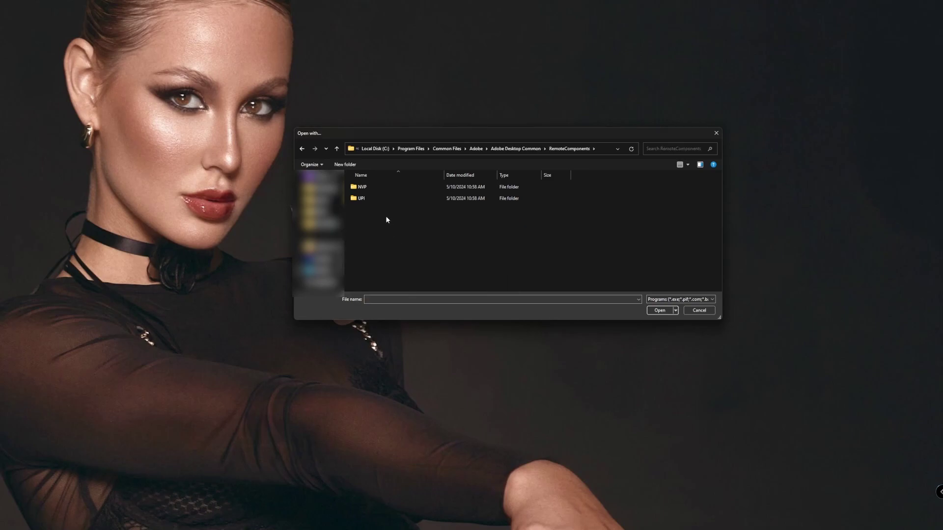
{"action": "double_click", "coordinate": [380, 198]}
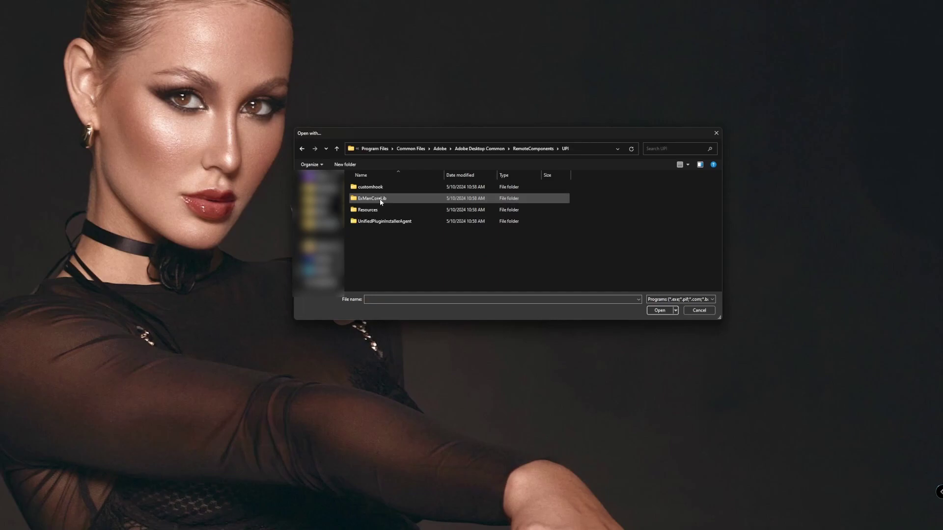
{"action": "double_click", "coordinate": [391, 223]}
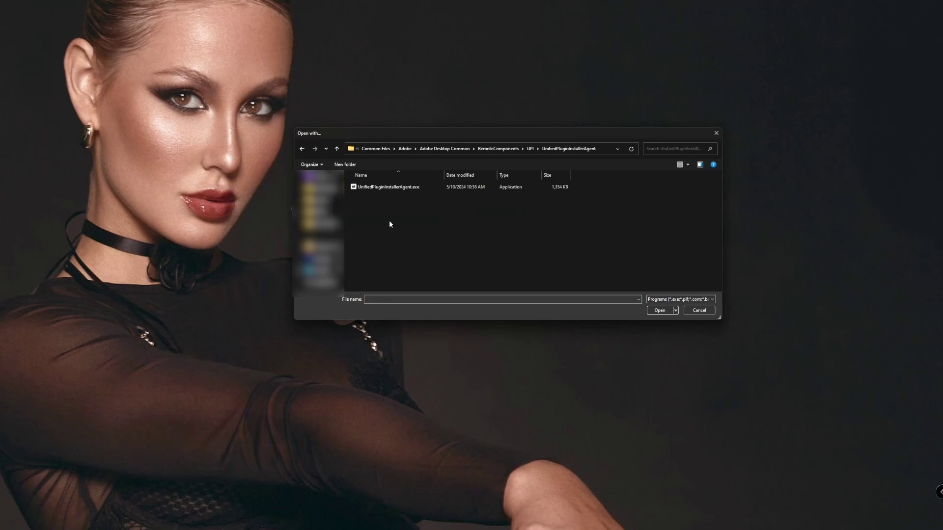
{"action": "left_click", "coordinate": [384, 189]}
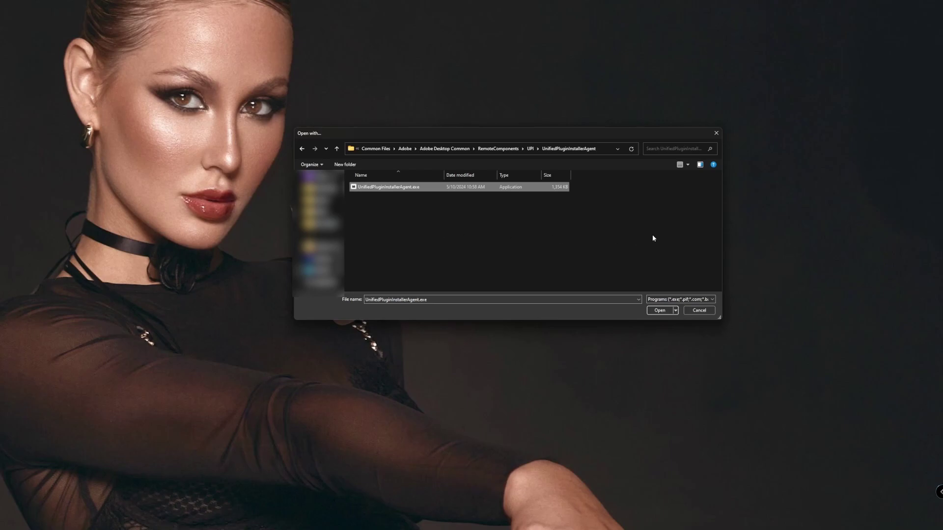
Step: Confirm UnifiedPluginInstallerAgent.exe as the program for the .ccx plugin file
{"action": "left_click", "coordinate": [661, 310]}
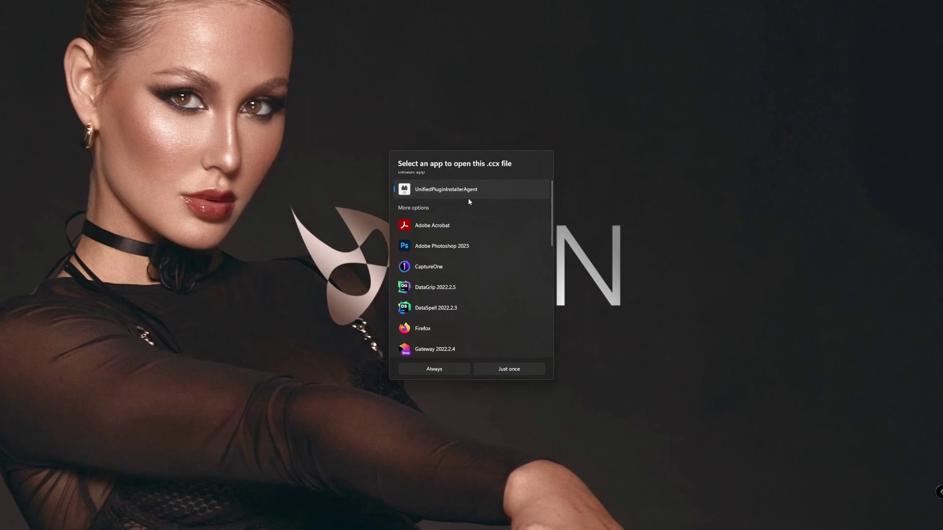